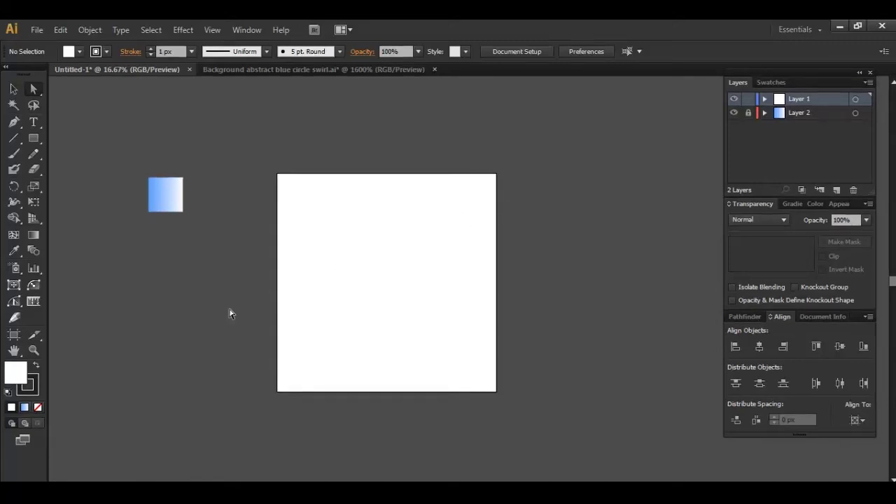
- Set the fill to None and draw a first arc from above to below the artboard, bowed leftward
left_click(38, 408)
left_click(15, 124)
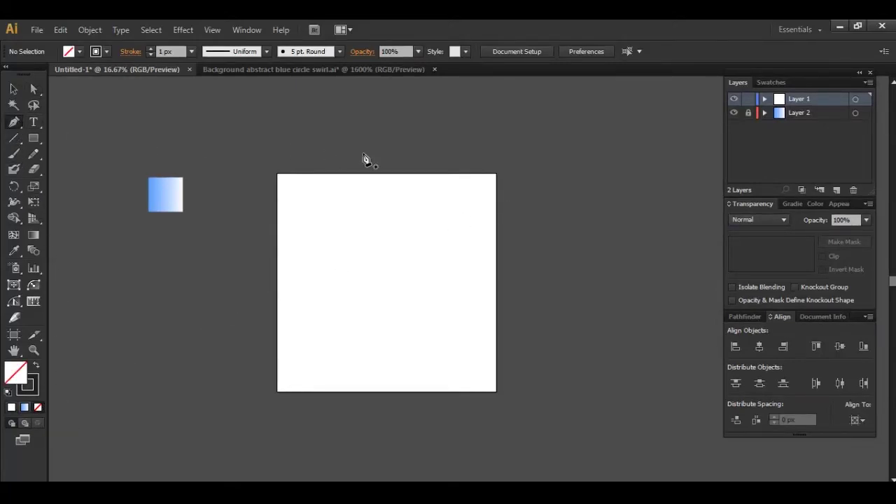
left_click(417, 147)
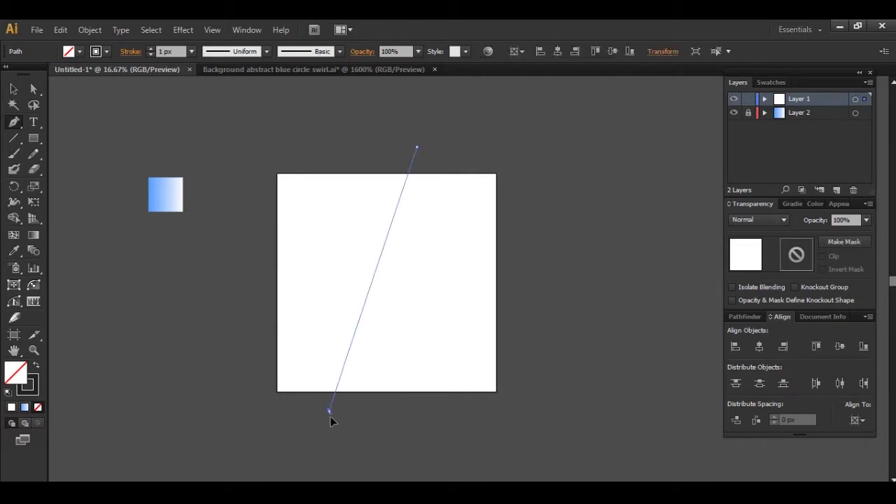
left_click_drag(329, 411, 343, 466)
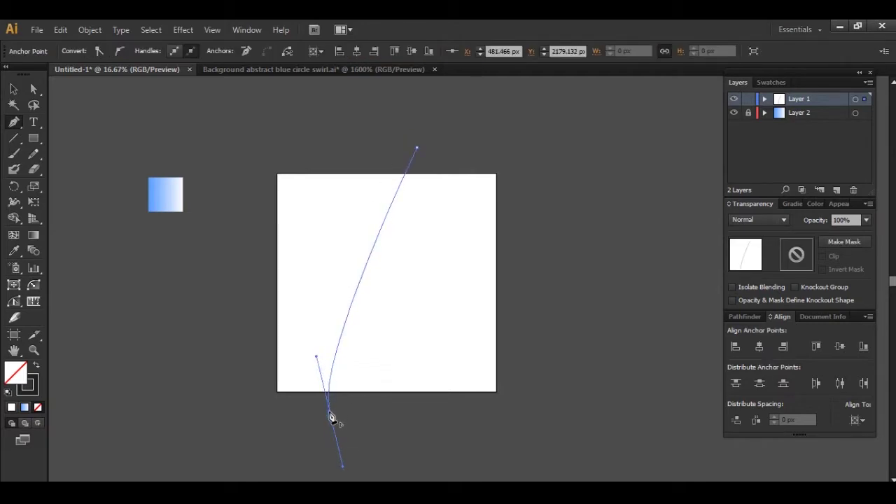
left_click(329, 411)
left_click(34, 88)
left_click_drag(317, 361, 282, 245)
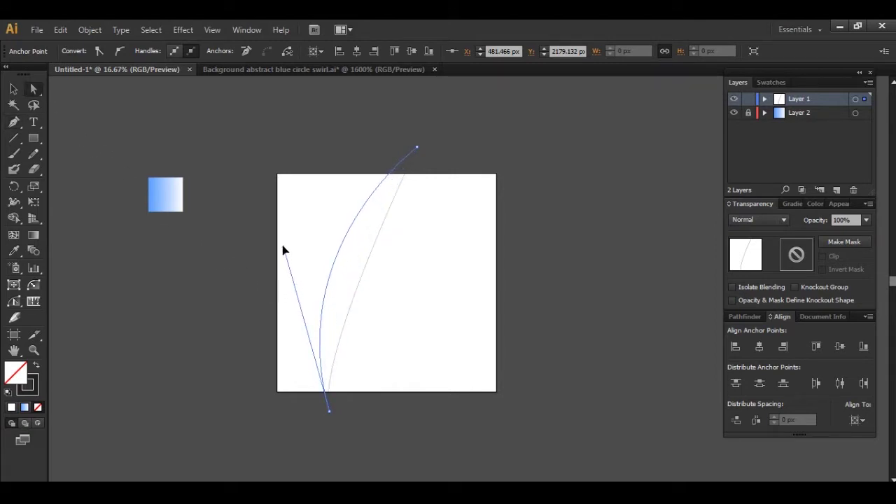
left_click(324, 214)
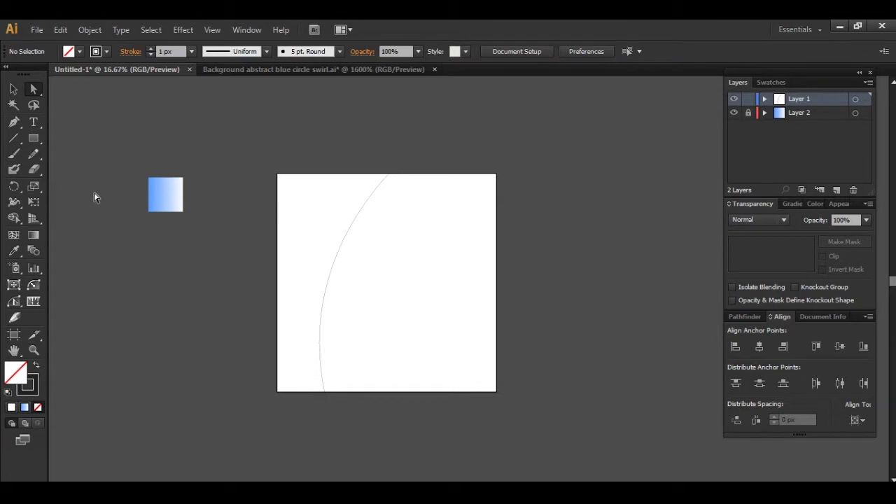
- Draw a second curved Pen path running from above to below the artboard
left_click(14, 122)
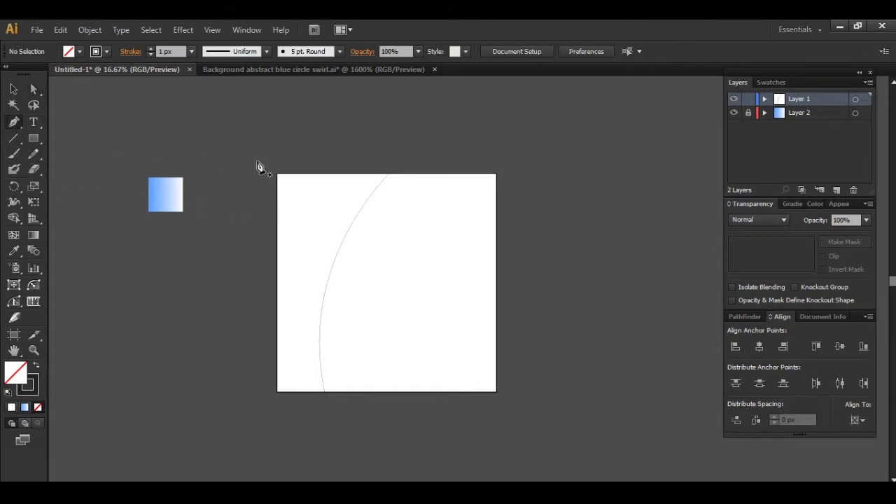
left_click(352, 144)
left_click_drag(438, 406, 561, 453)
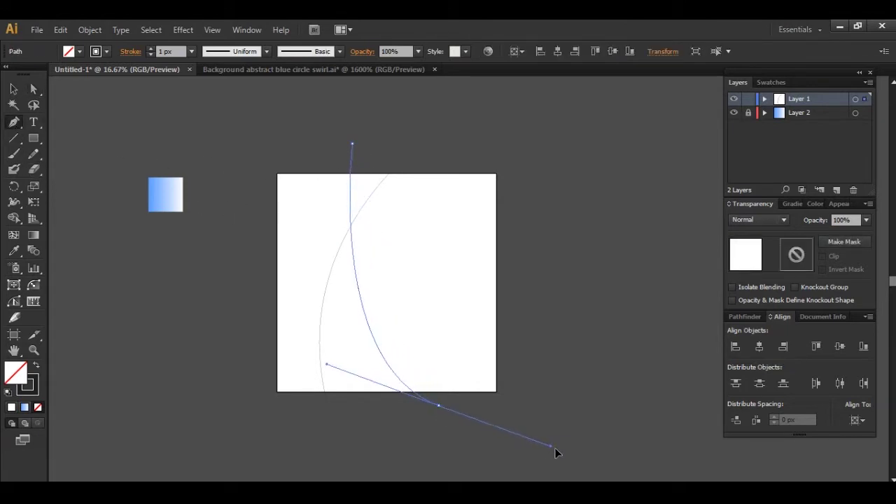
left_click(439, 406)
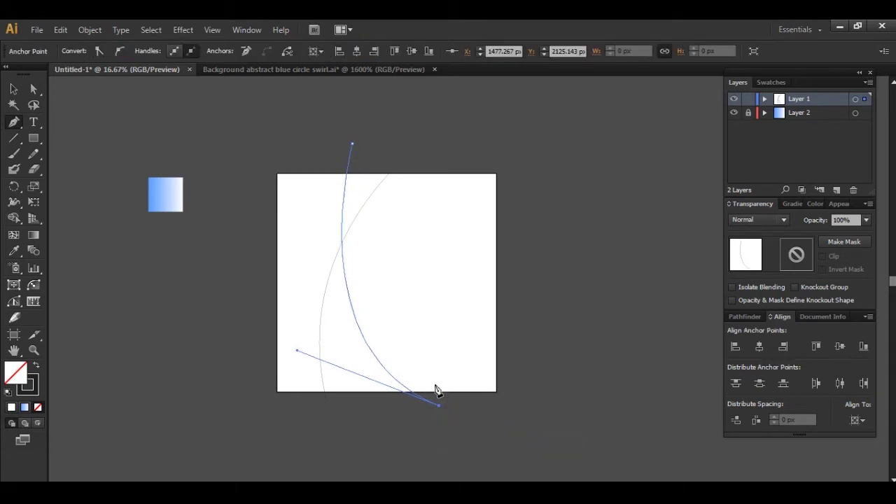
left_click(387, 285, "ctrl")
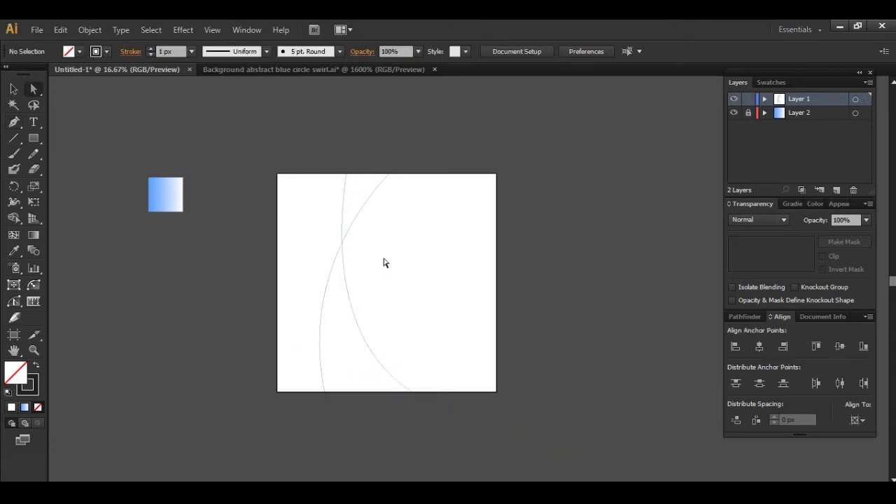
- Draw a third leftward-bowing arc and begin a fourth path above the artboard
left_click(329, 131)
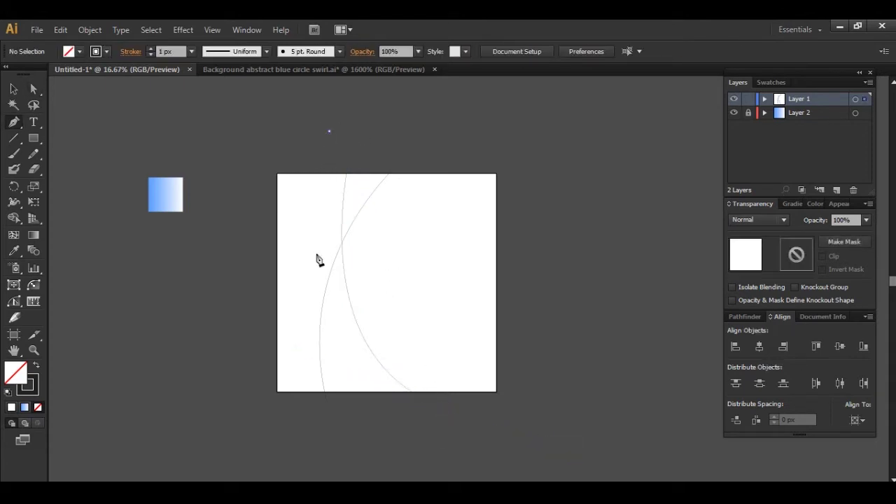
left_click_drag(355, 413, 427, 476)
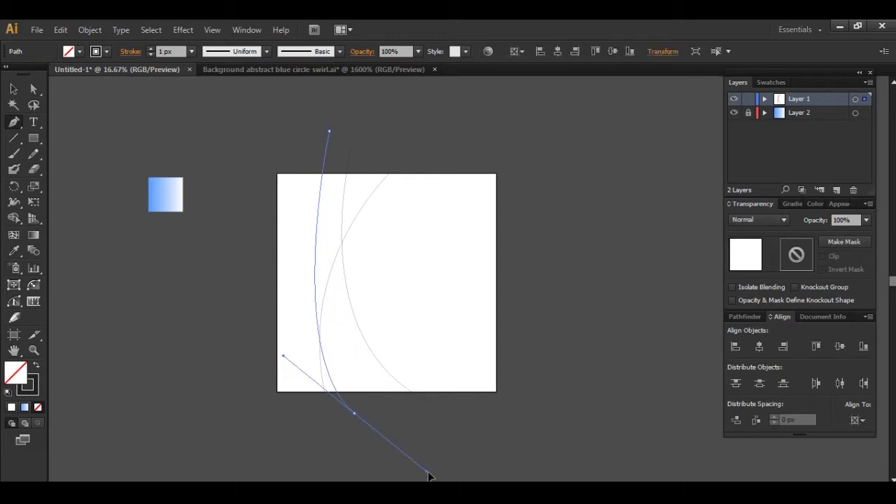
left_click(354, 413)
left_click_drag(280, 359, 251, 294)
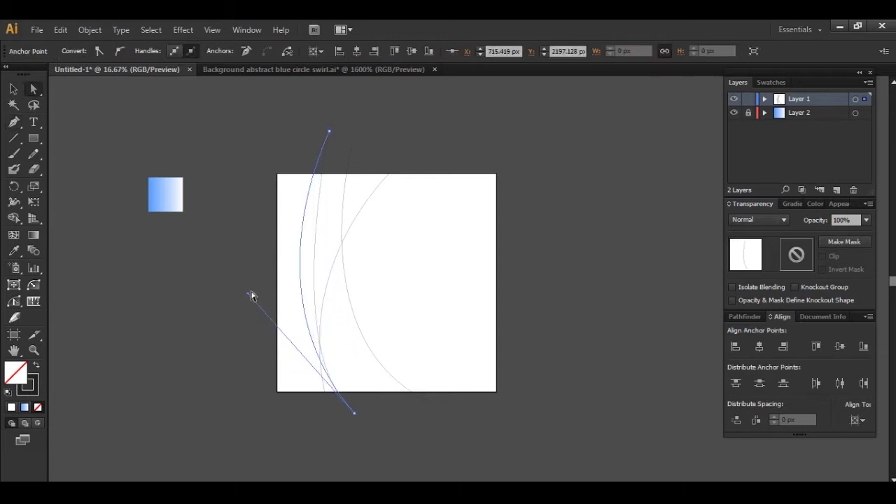
left_click(400, 283)
key("p")
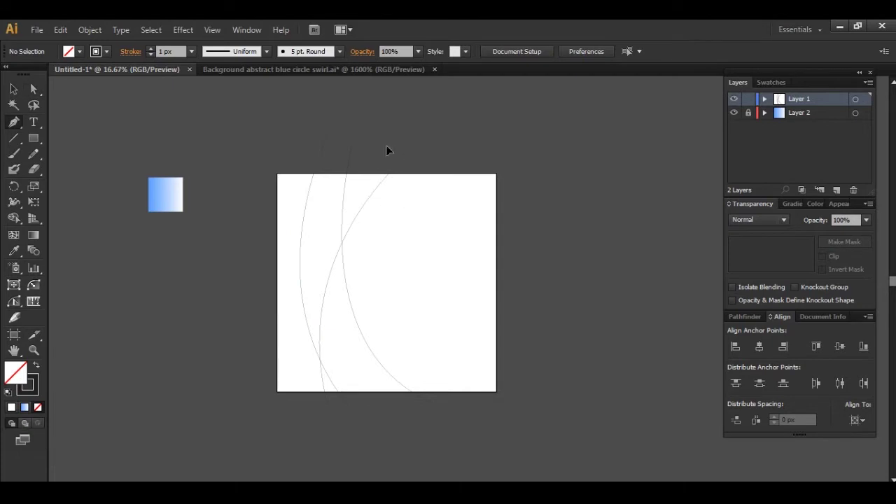
left_click(387, 146)
- Finish the fourth arc's curved bottom anchor and draw a fifth arc across the artboard
left_click(298, 407)
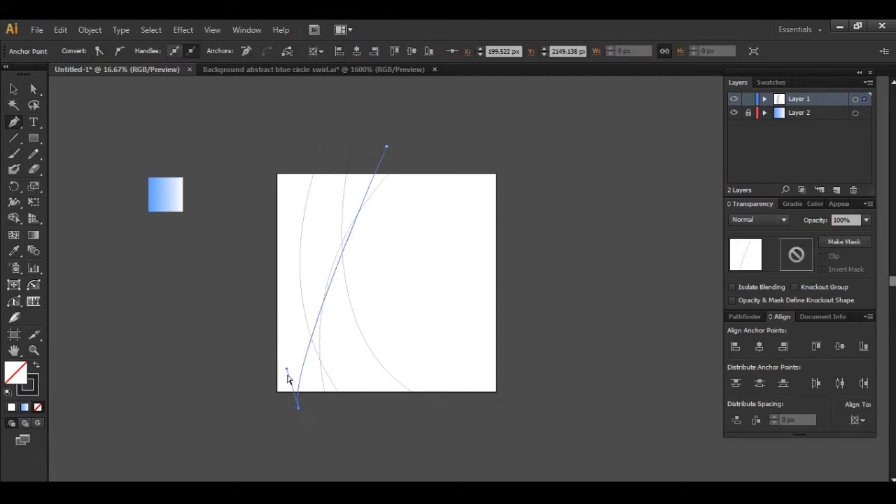
left_click_drag(299, 407, 267, 228)
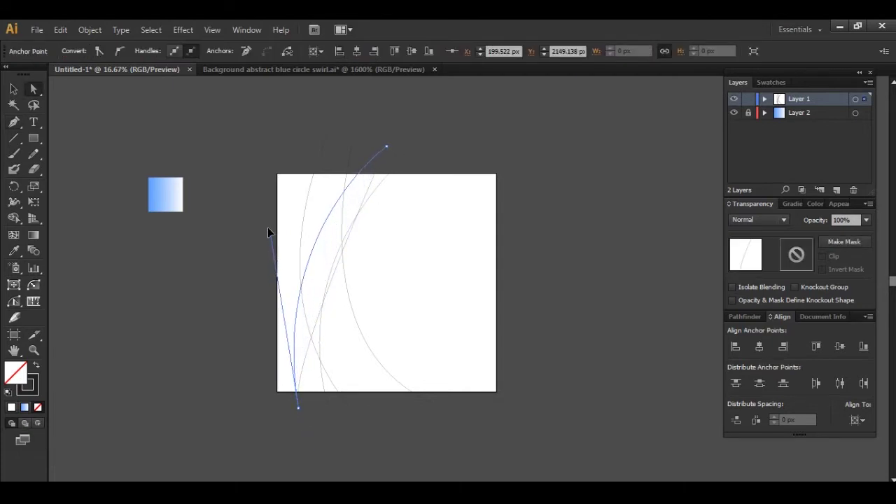
left_click(394, 268)
key("p")
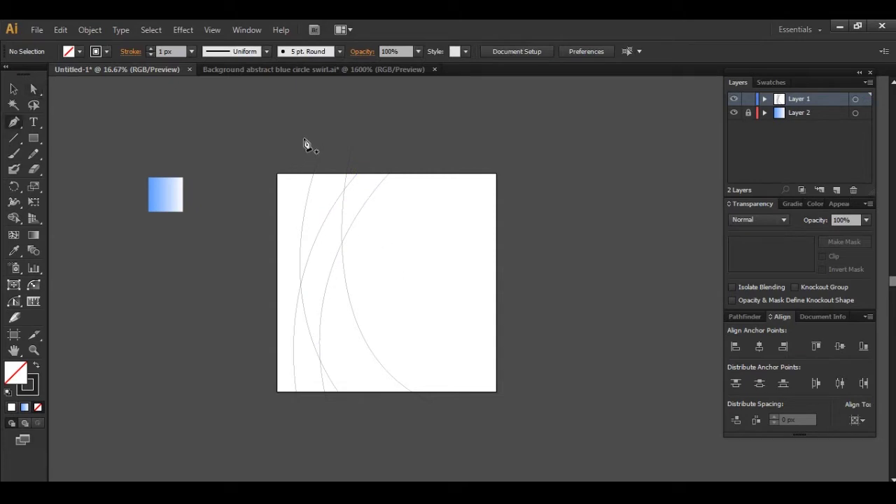
left_click(305, 137)
left_click_drag(392, 410, 560, 474)
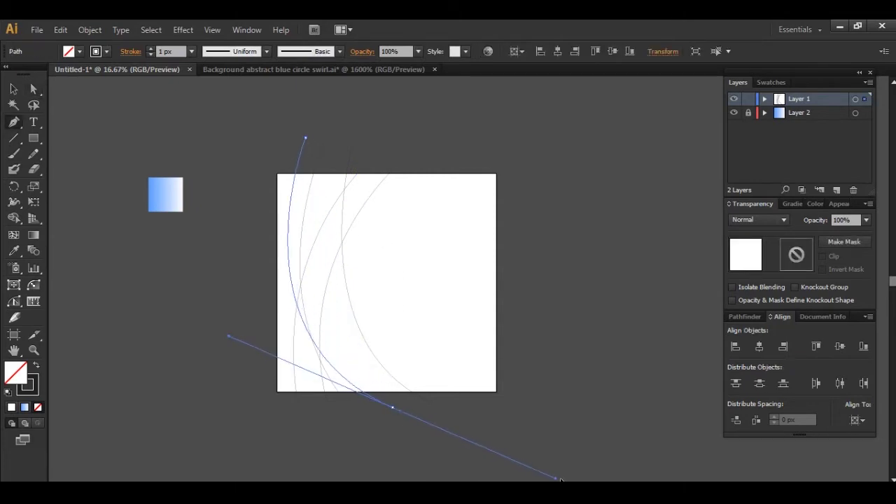
left_click(412, 297, "ctrl")
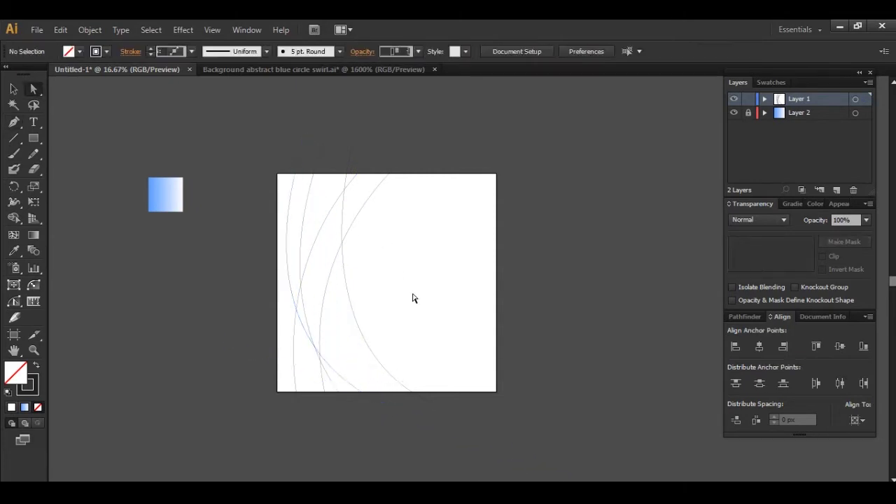
- Draw a sixth arc and bend it into a leftward bow
left_click(365, 150)
left_click_drag(281, 406, 296, 436)
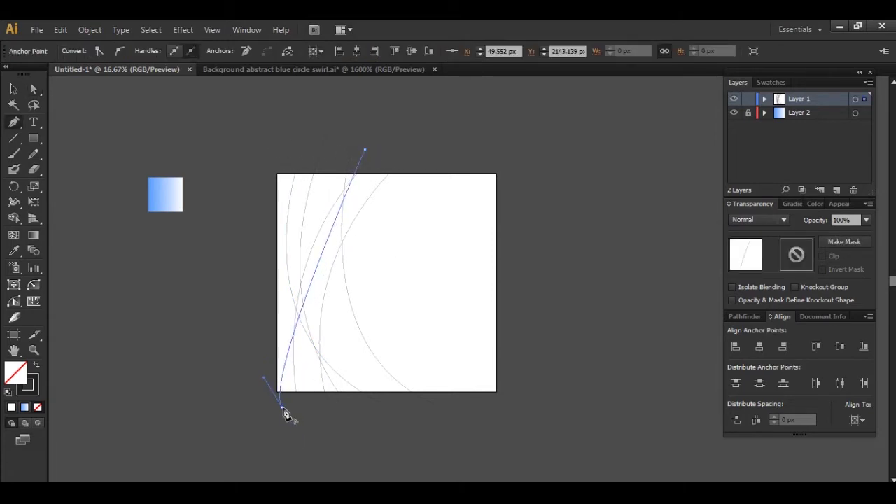
left_click_drag(262, 365, 225, 218)
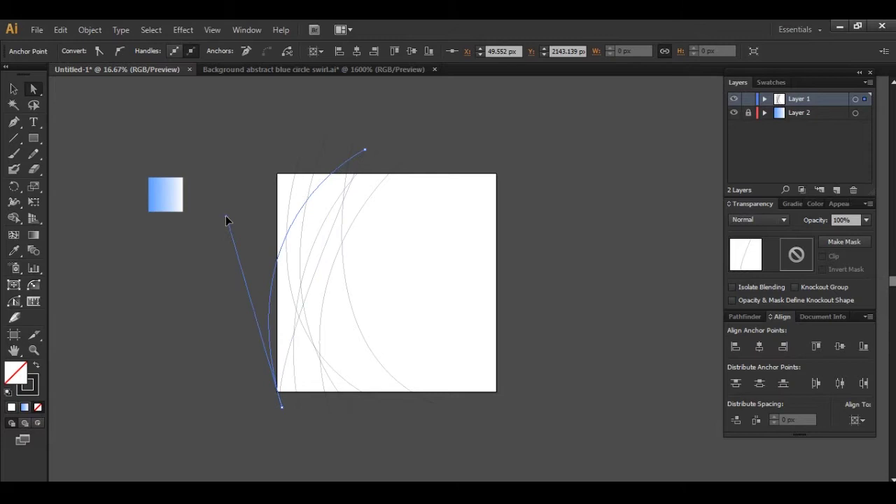
left_click(415, 220)
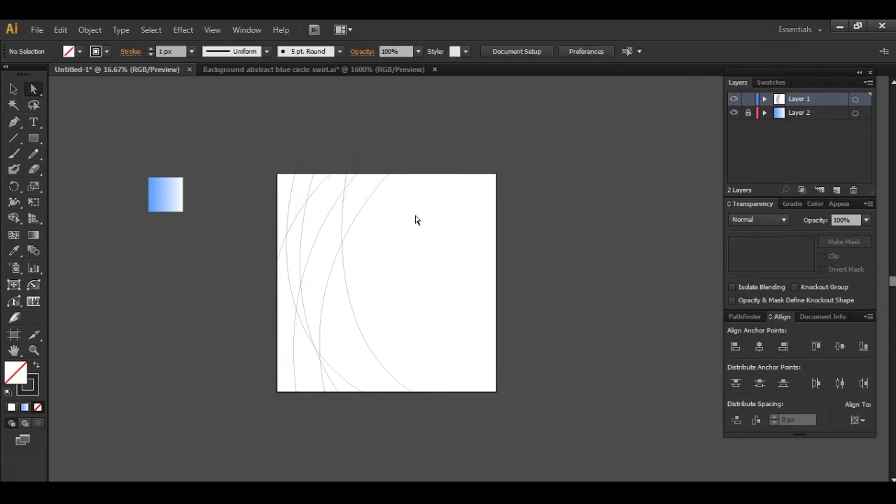
- Move the first arc's top anchor outward, then marquee-select all six curves
left_click(390, 184)
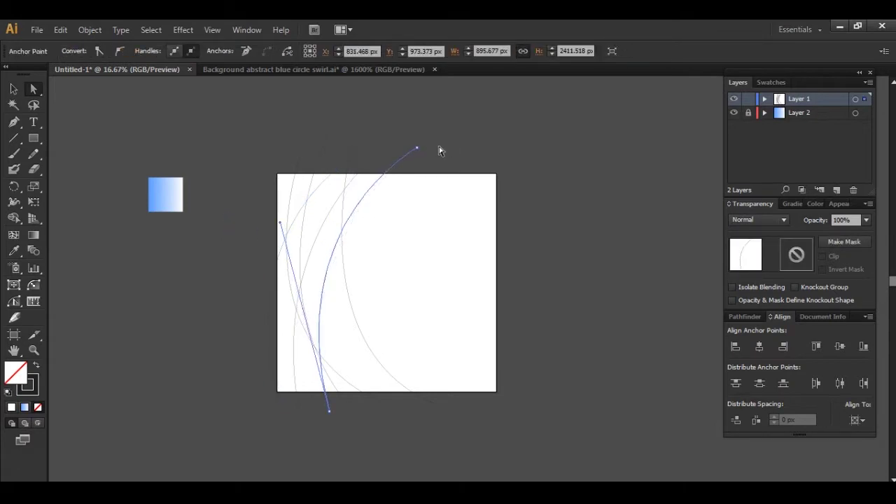
left_click_drag(417, 147, 444, 158)
left_click(482, 154)
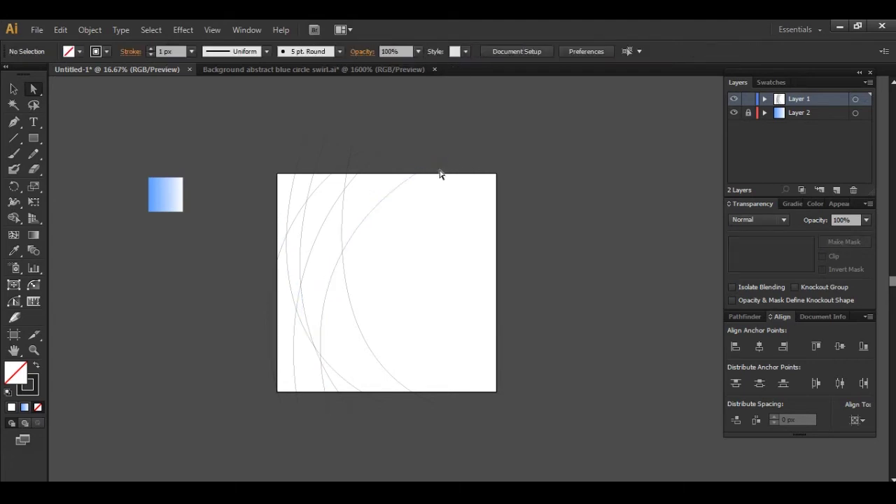
key("v")
left_click_drag(241, 209, 393, 276)
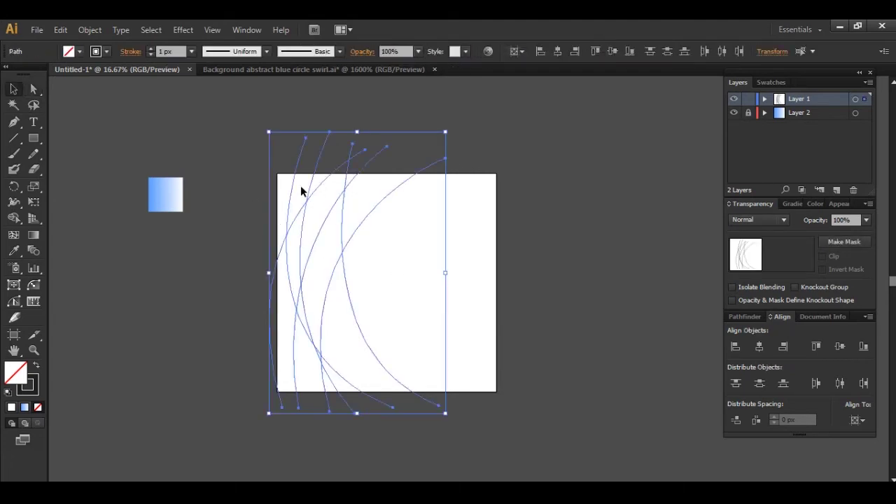
- Set Blend Options to 60 Specified Steps and make a blend from the six arcs
left_click(89, 30)
mouse_move(106, 326)
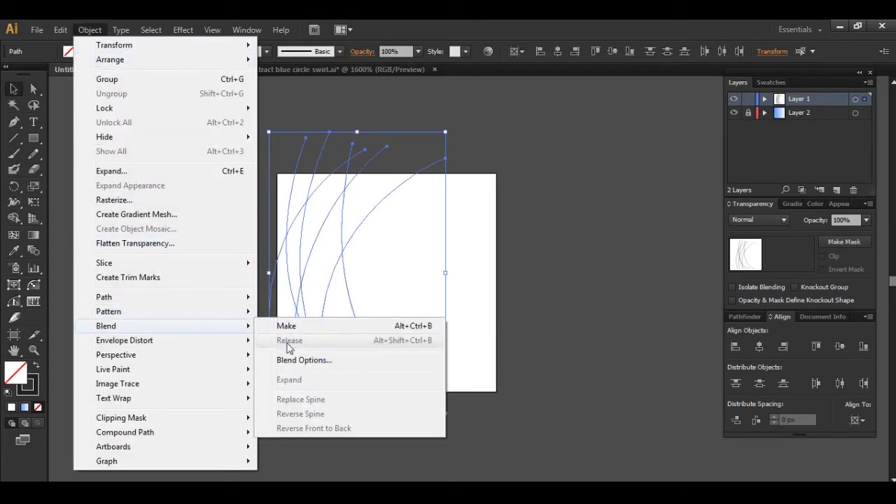
left_click(312, 360)
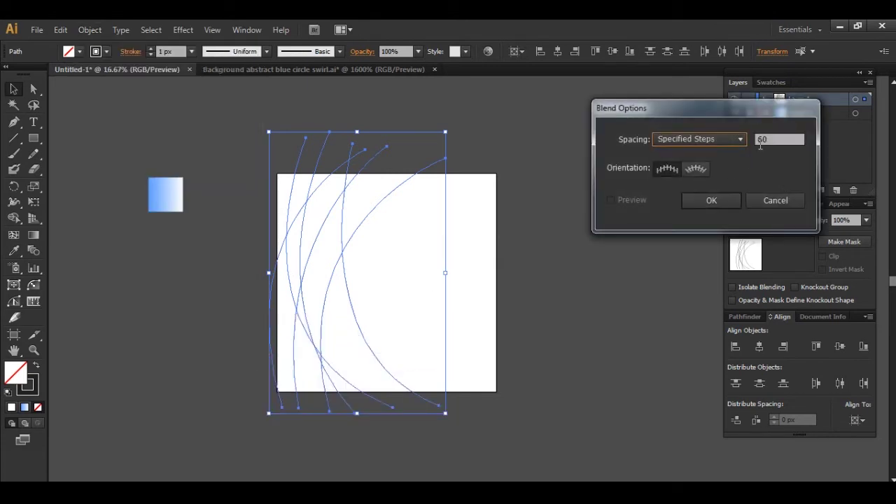
left_click(777, 139)
left_click(711, 201)
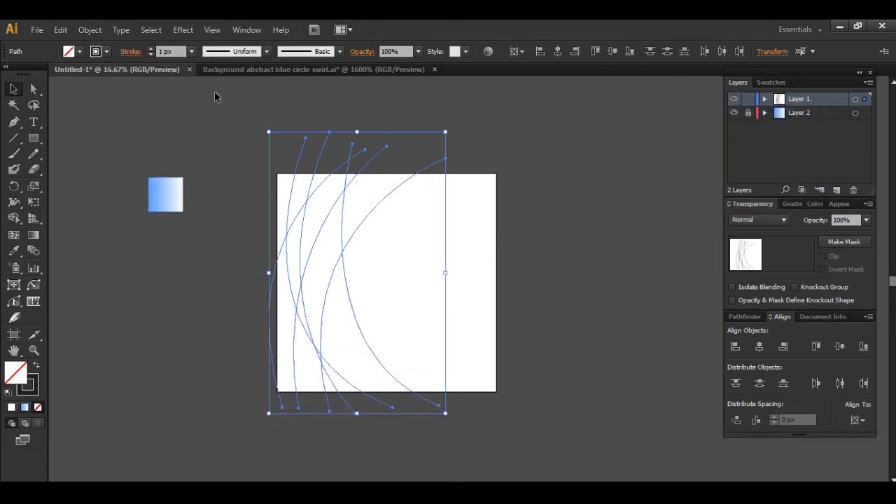
left_click(91, 30)
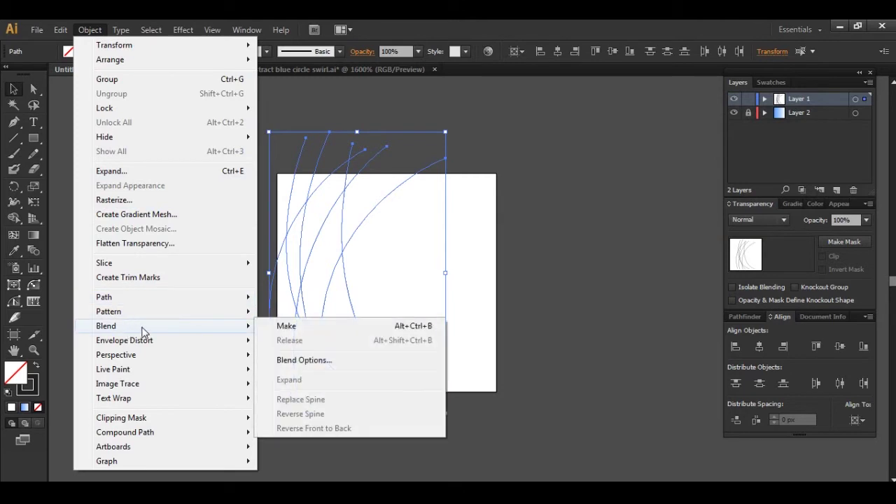
left_click(292, 327)
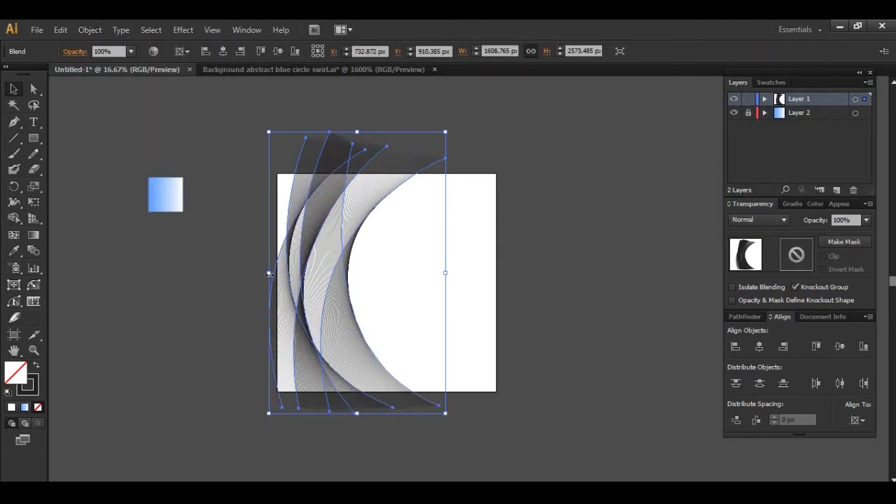
- Widen and enlarge the line blend, nudge it, and rotate it slightly over the artboard's left side
left_click_drag(269, 272, 241, 281)
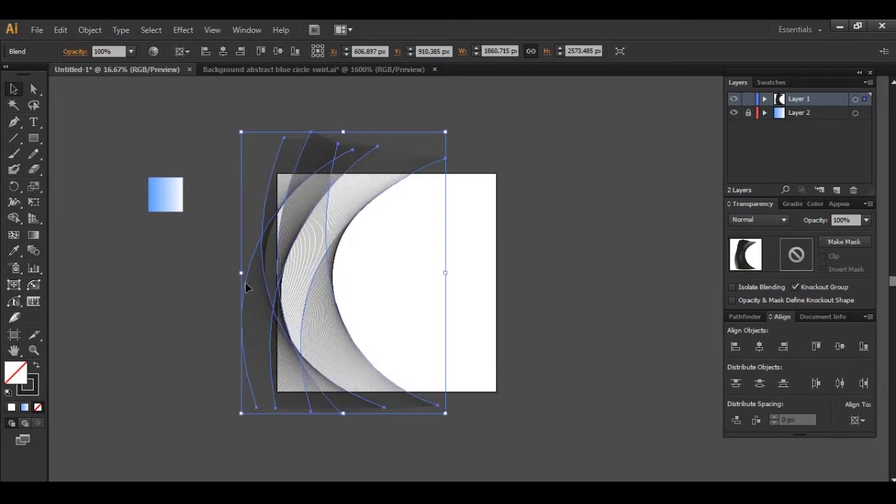
key("Right")
key("Right")
key("Right")
key("Up")
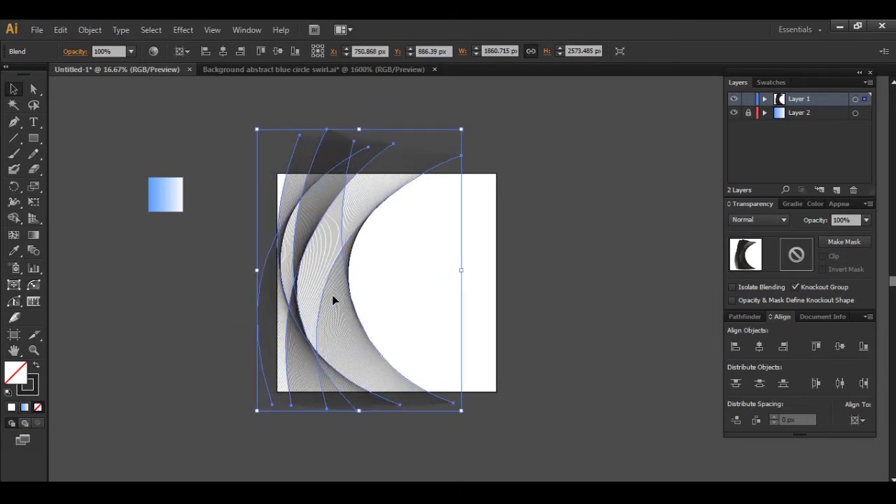
left_click_drag(257, 133, 248, 115)
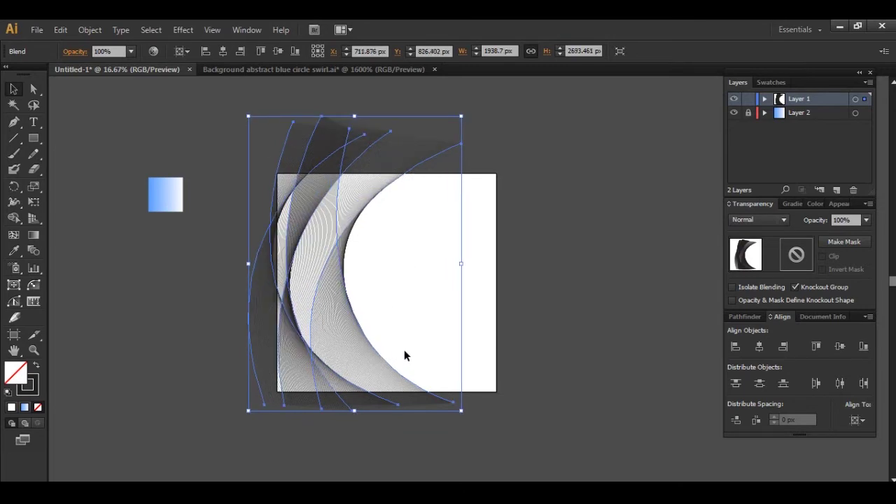
key("r")
left_click_drag(430, 362, 438, 343)
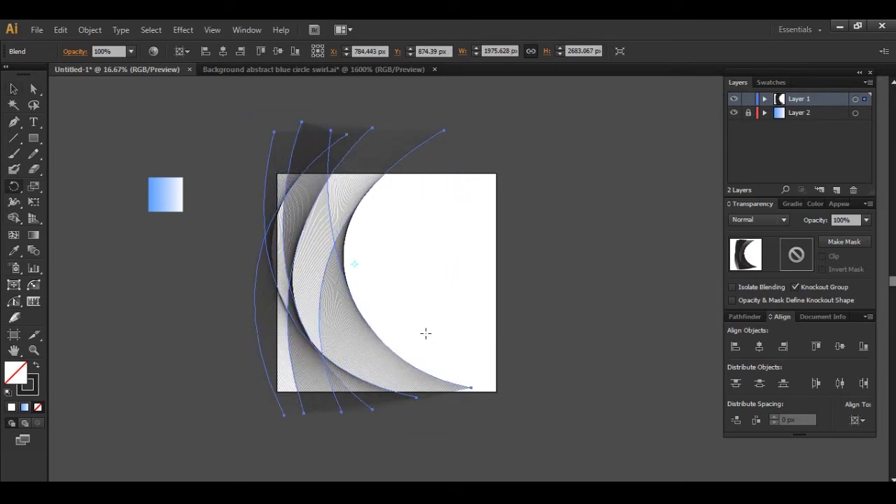
key("v")
left_click_drag(366, 372, 368, 376)
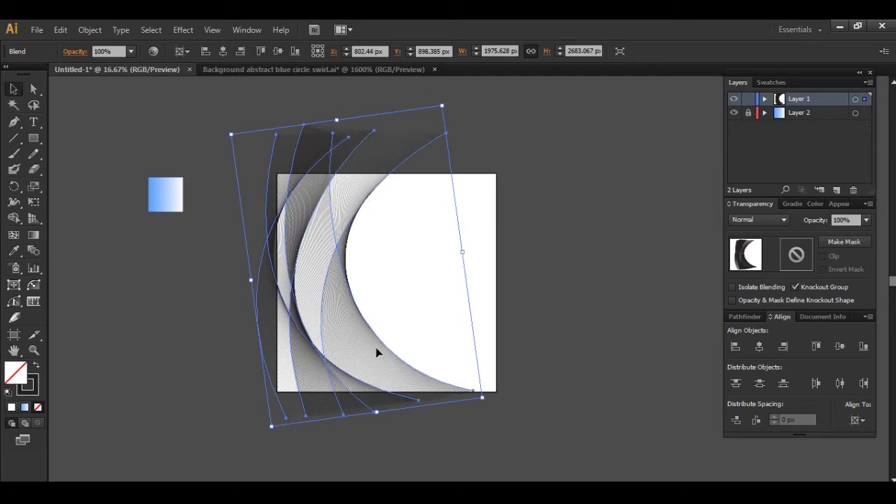
- Expand the blend, expand its fill and stroke, then ungroup the resulting paths
left_click(89, 31)
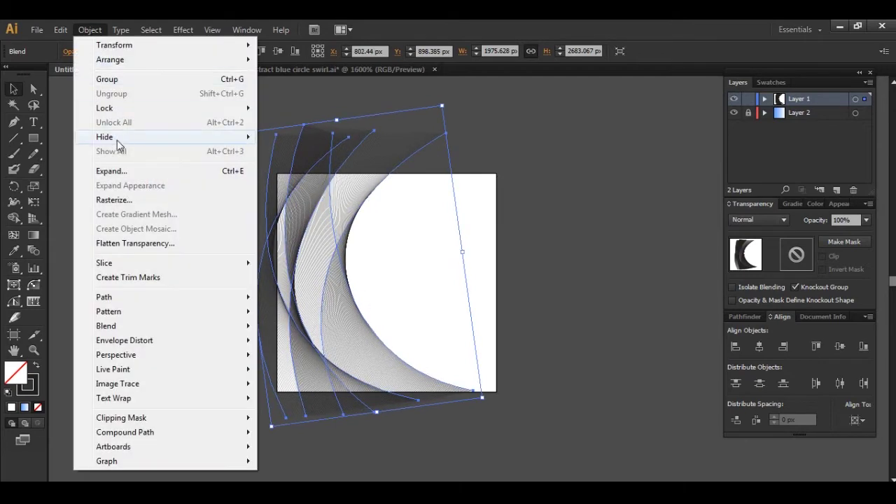
left_click(121, 170)
left_click(420, 339)
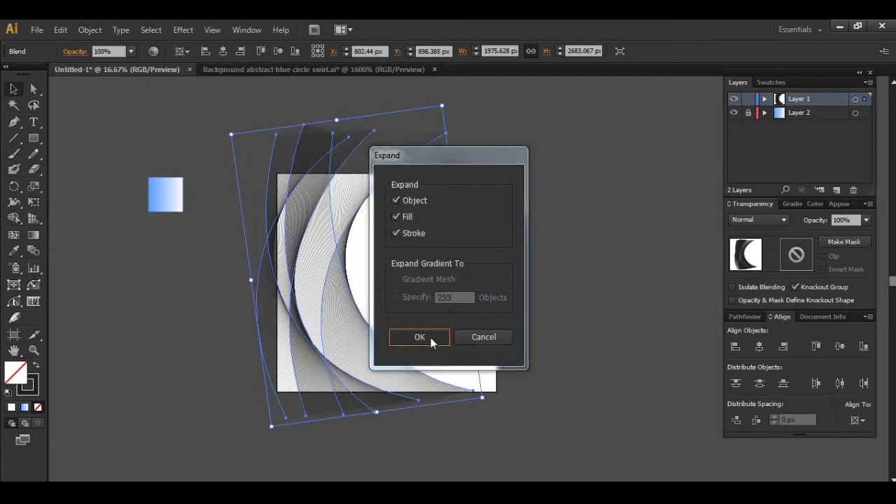
left_click(91, 30)
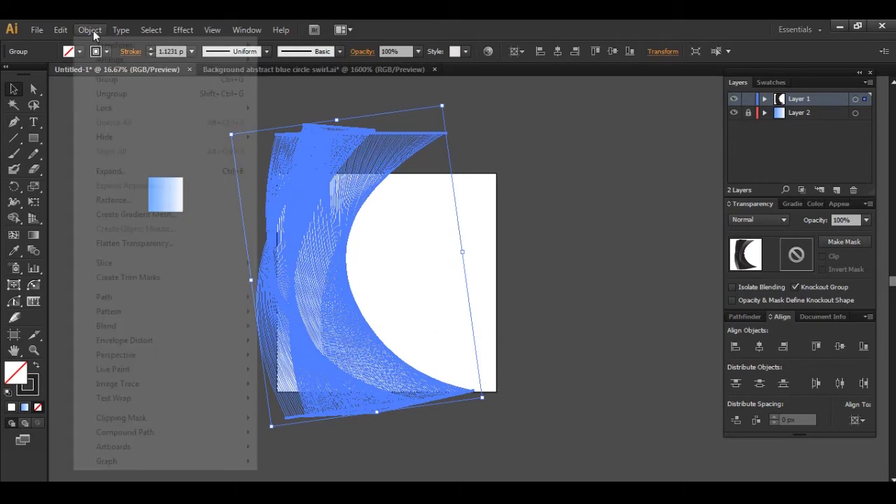
left_click(113, 171)
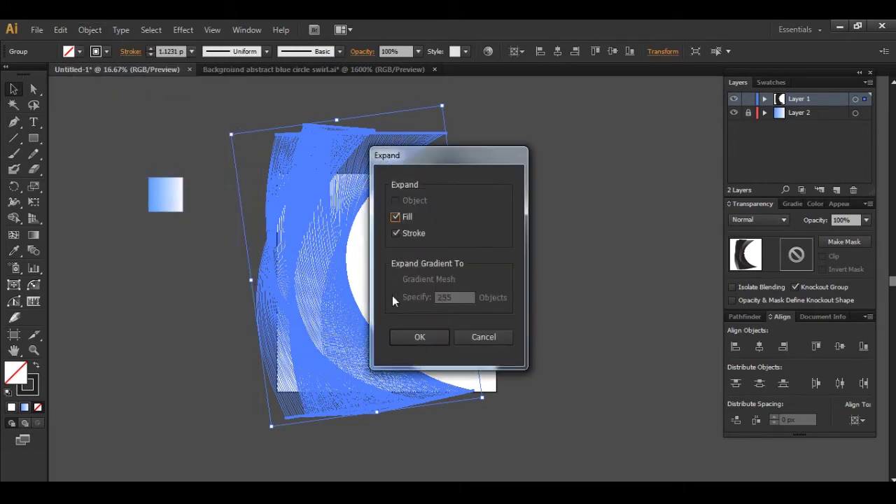
left_click(419, 338)
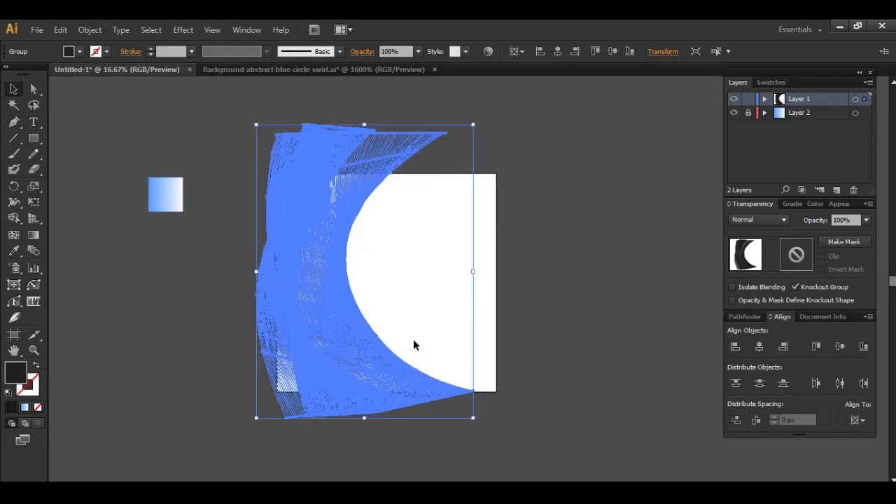
left_click(94, 30)
left_click(112, 92)
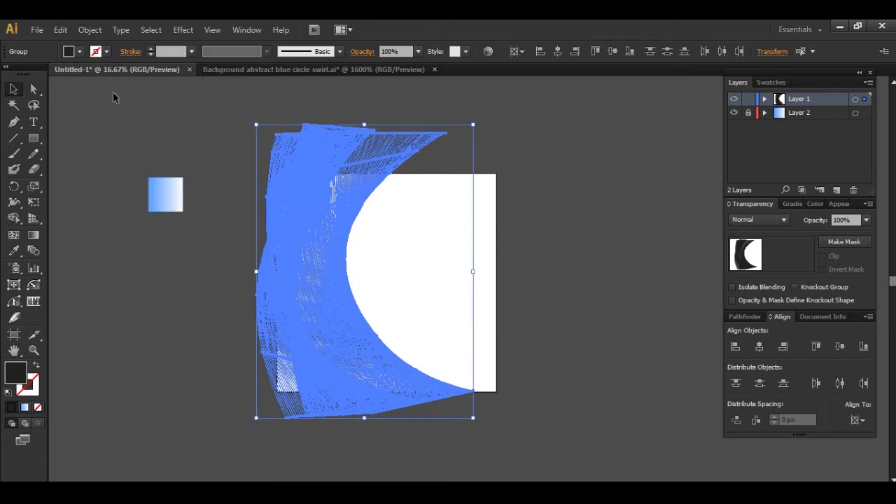
- Ungroup the expanded line paths again and reselect all the line art
left_click(90, 30)
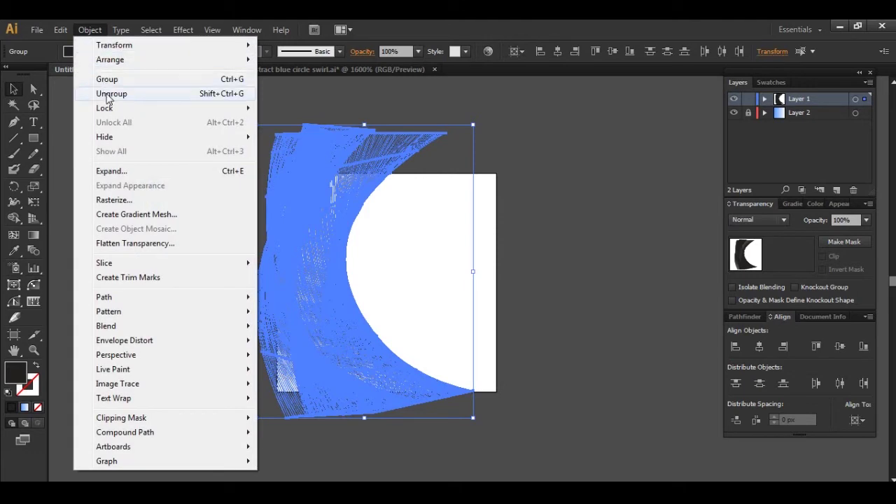
left_click(110, 95)
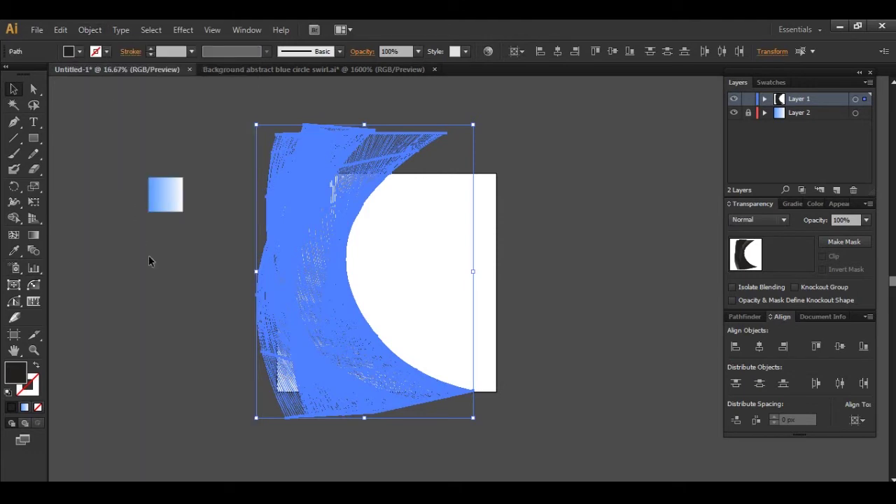
left_click(193, 316)
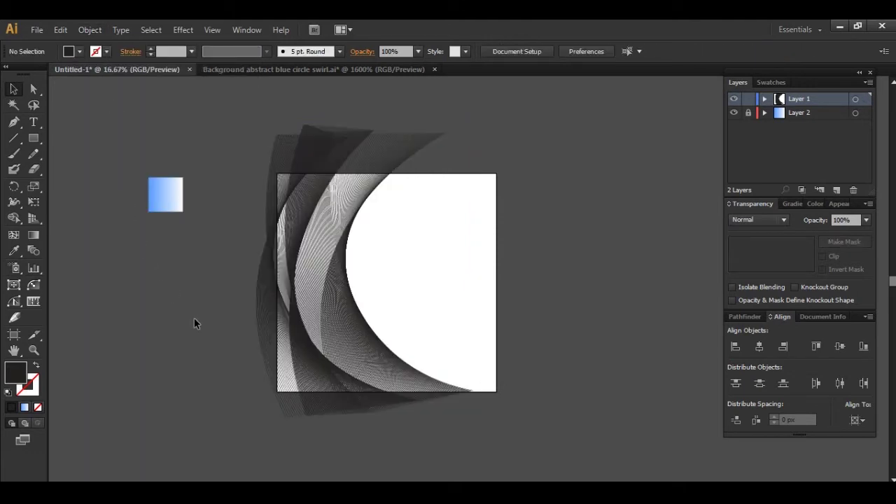
left_click_drag(385, 241, 245, 311)
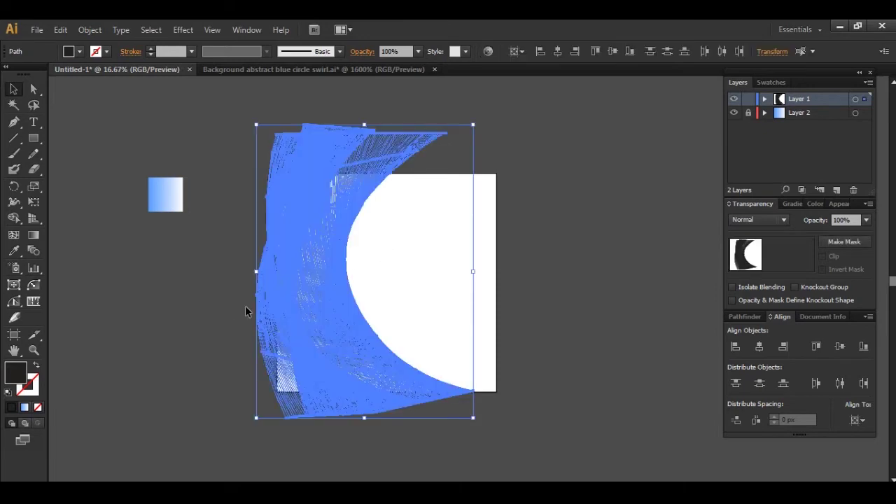
- Set the swirl line art's Transparency blend mode to Multiply
left_click(749, 221)
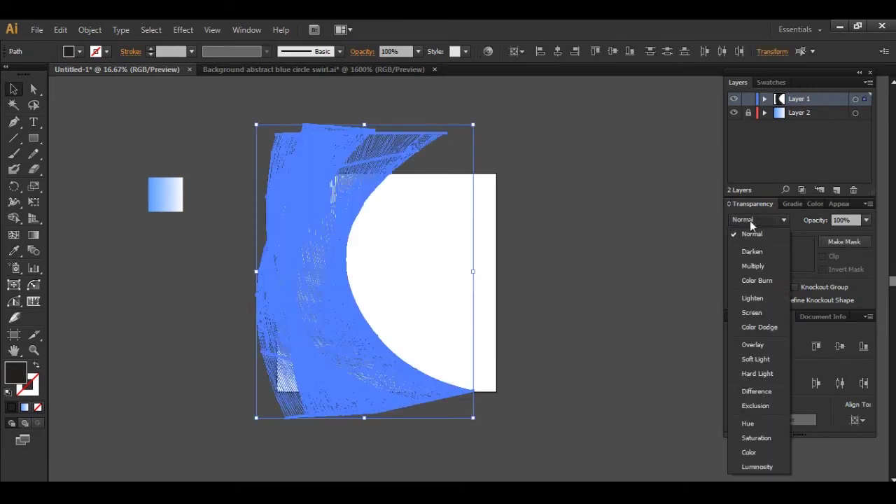
left_click(748, 266)
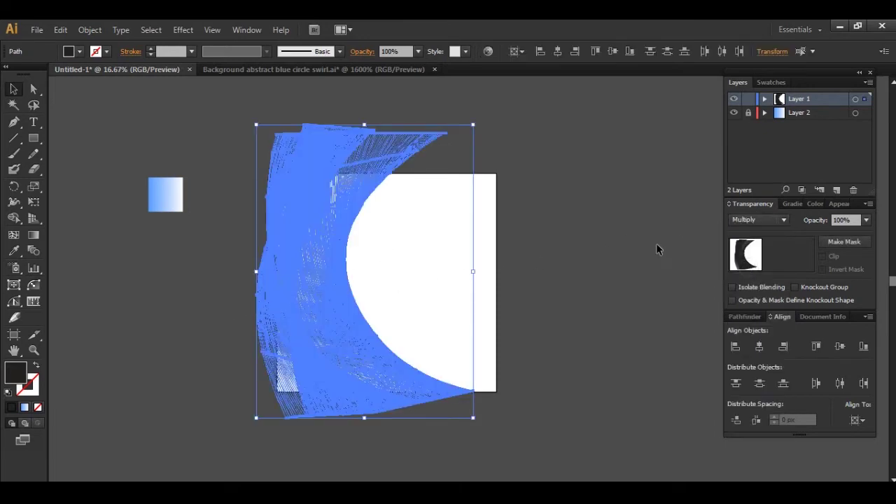
left_click(541, 239)
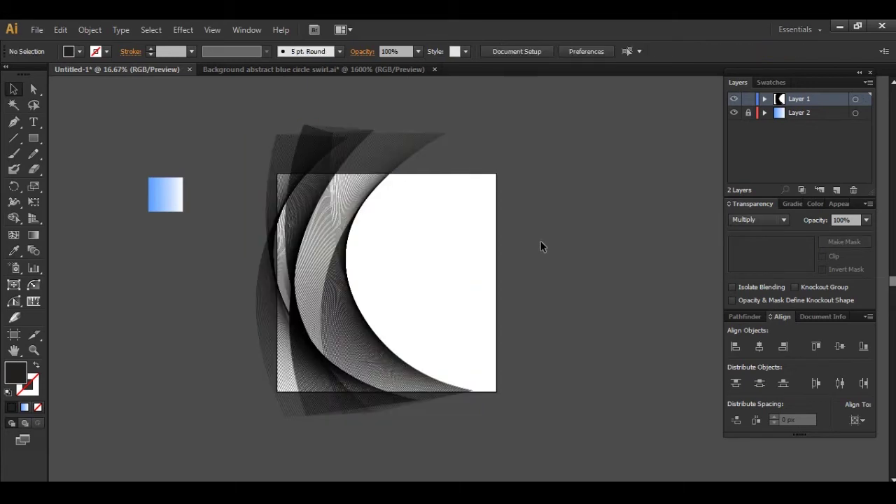
left_click_drag(399, 260, 224, 326)
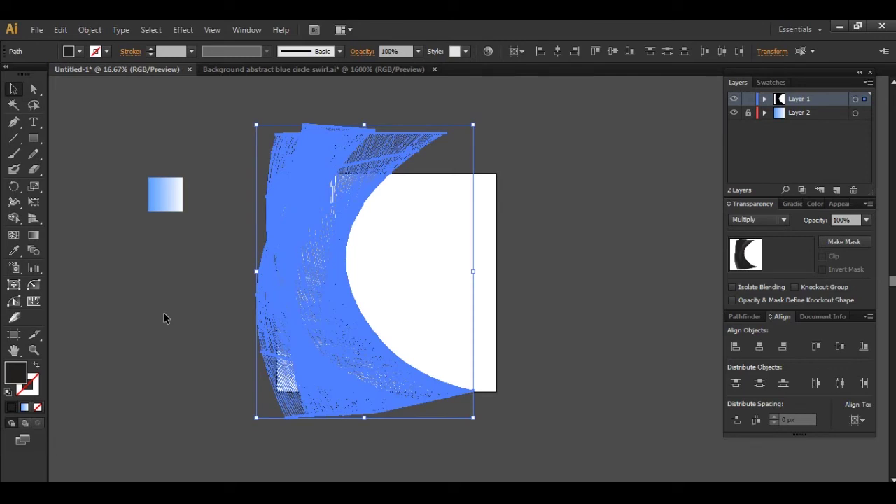
- Copy the small square's blue-to-white gradient onto the swirl lines with the Eyedropper
left_click(14, 251)
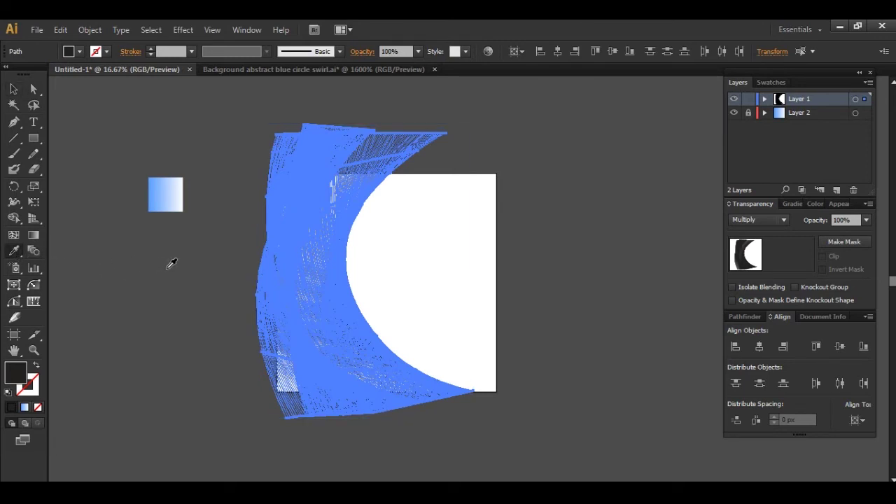
left_click(174, 189)
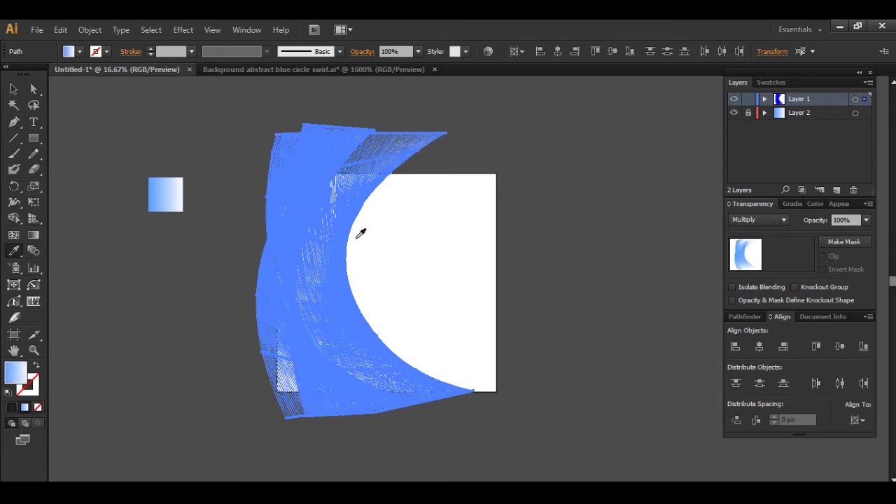
left_click(13, 89)
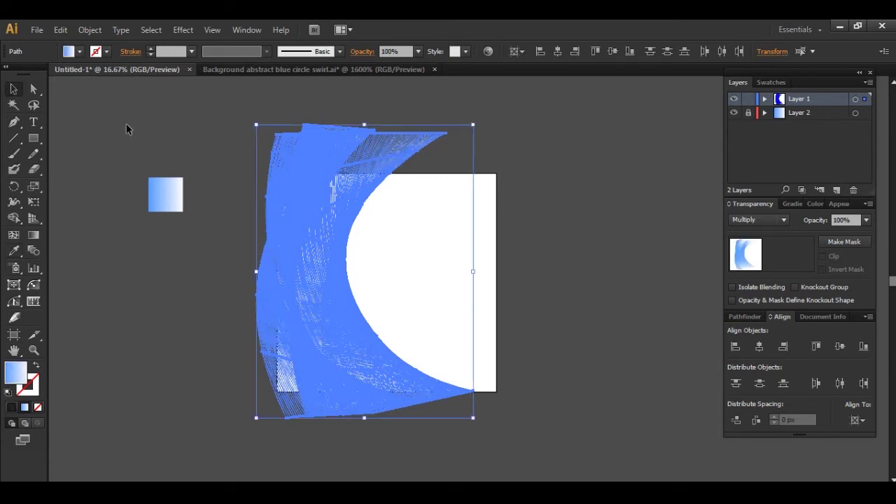
left_click(199, 147)
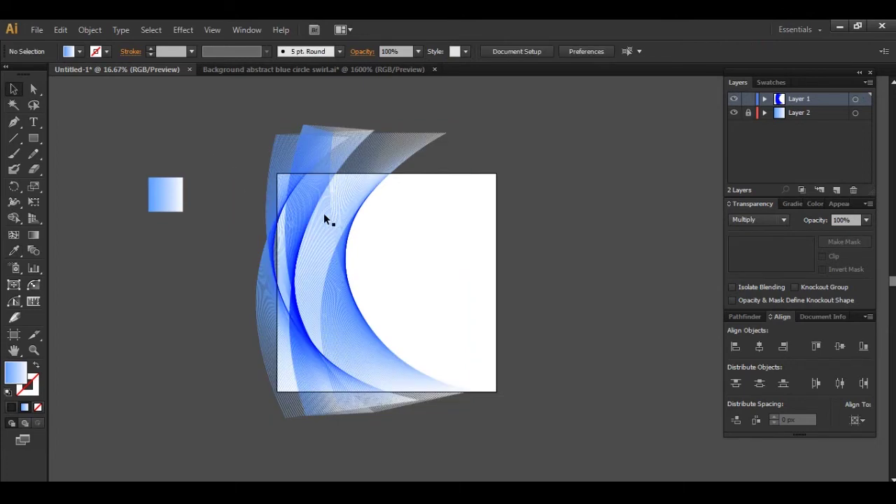
left_click_drag(378, 256, 259, 320)
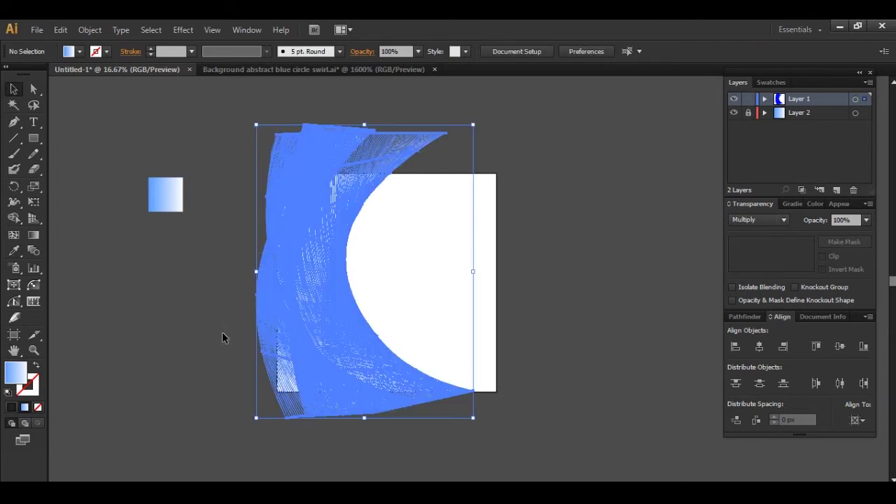
- Set the swirl's gradient angle to 45° in the Gradient panel
left_click(791, 204)
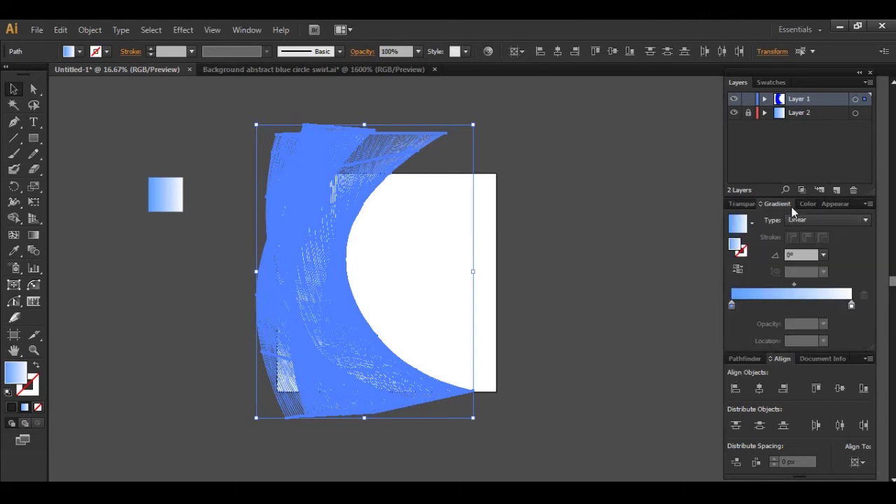
left_click(774, 256)
type("45")
key("Return")
left_click(586, 260)
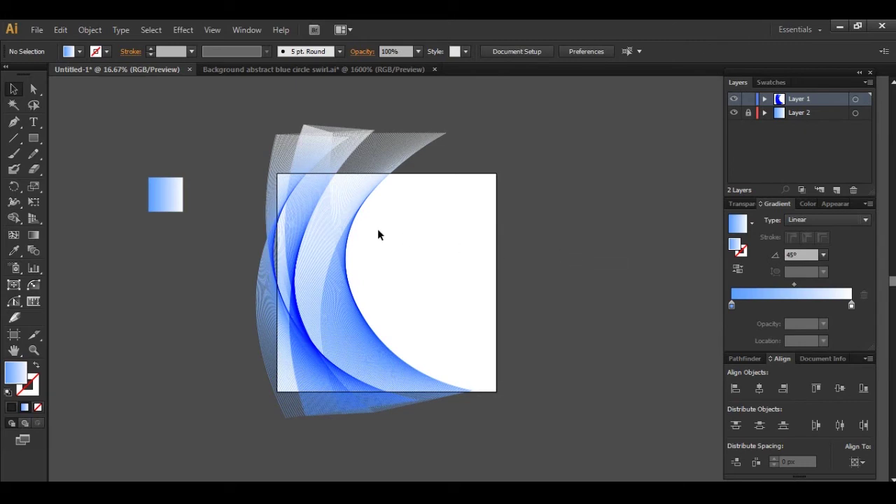
- Draw a gradient square and resize it to 2000 px wide in the Transform panel
left_click(35, 140)
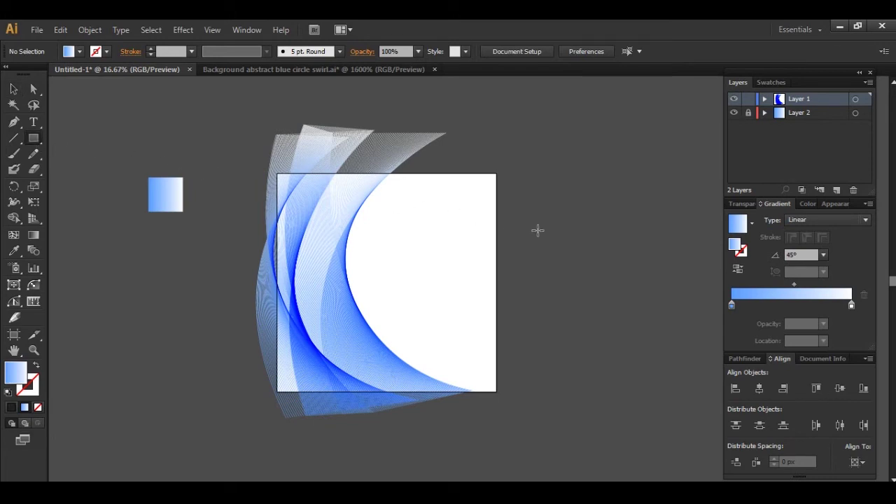
left_click_drag(538, 231, 578, 272)
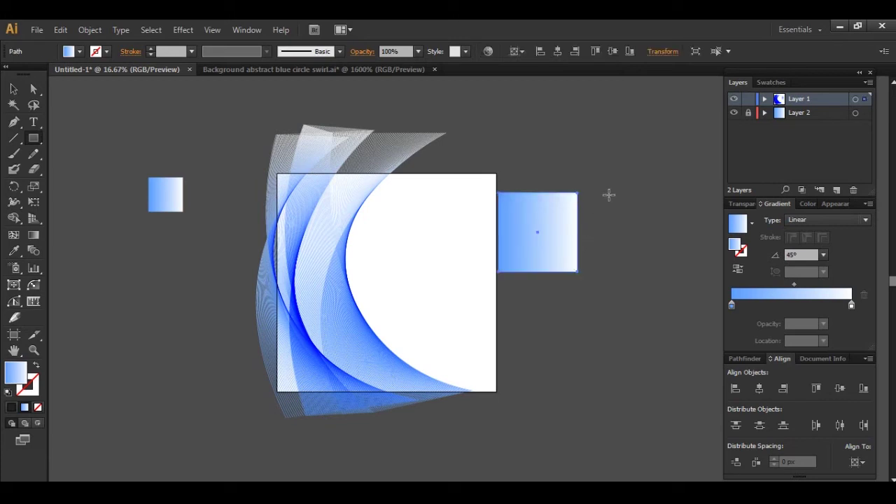
left_click(661, 52)
left_click(643, 74)
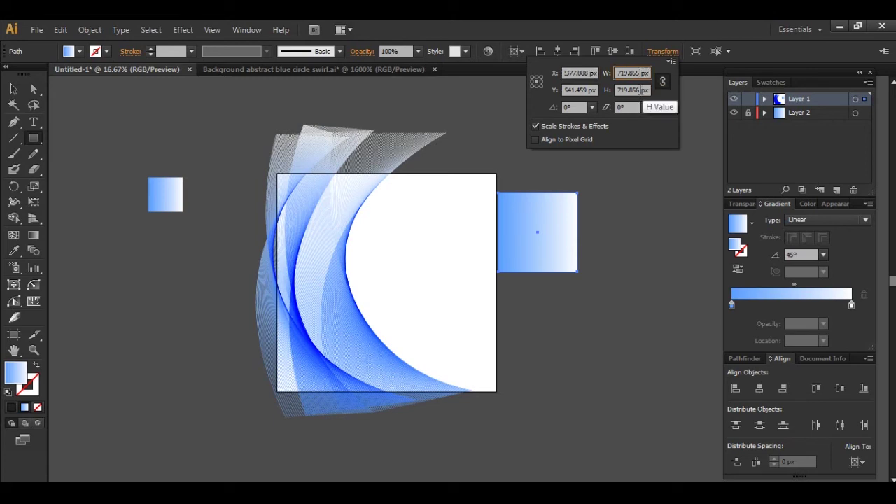
key("ctrl+a")
type("2")
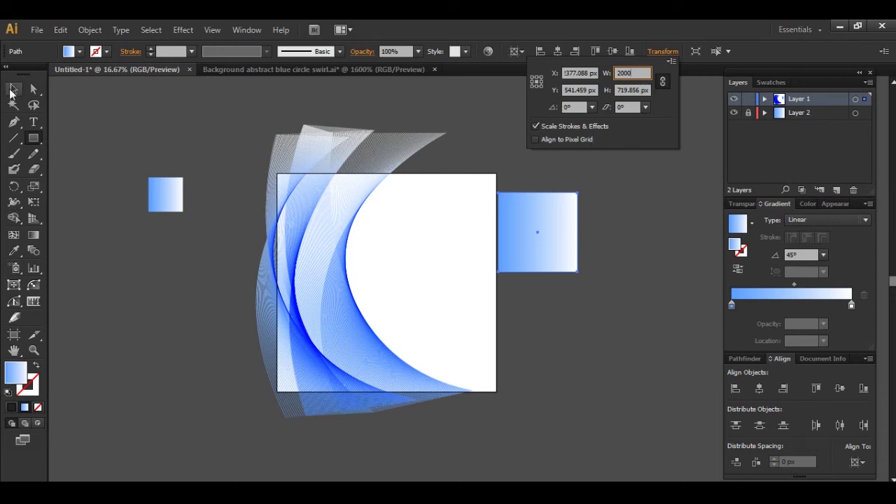
key("Return")
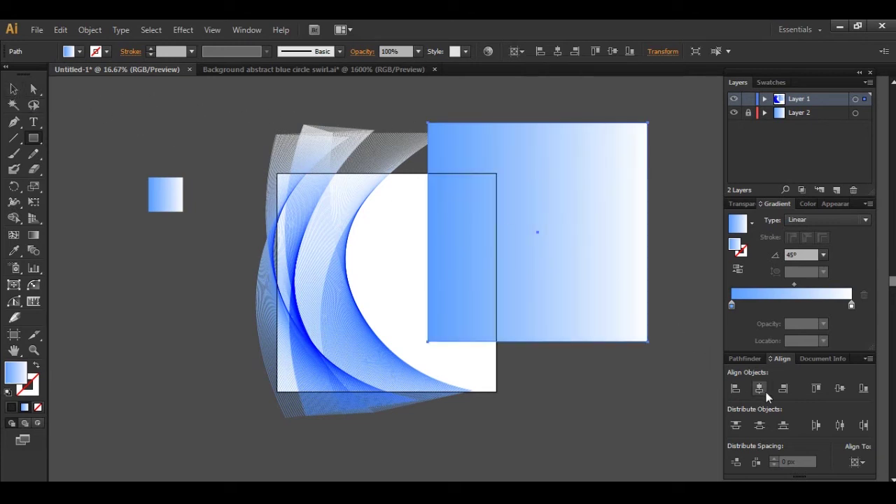
- Centre the 2000 px square horizontally and vertically on the artboard, then select it with the swirl
left_click(759, 390)
left_click(837, 390)
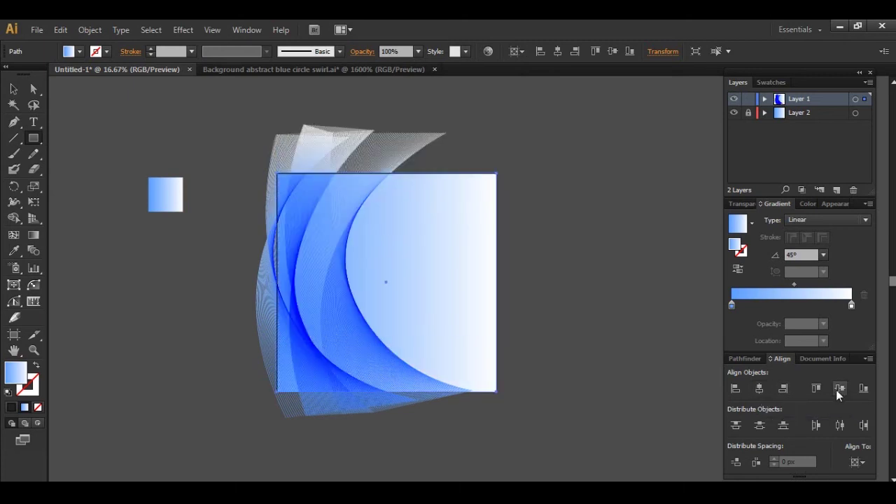
left_click(14, 89)
left_click(232, 156)
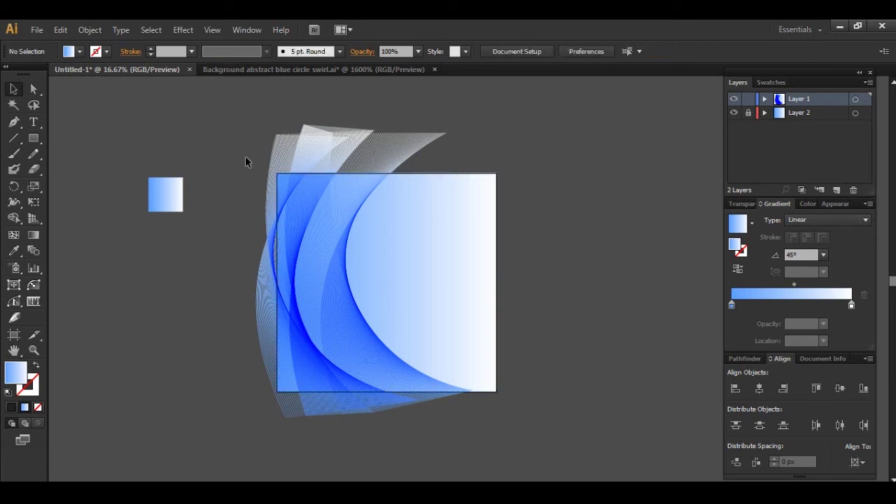
left_click_drag(245, 162, 584, 341)
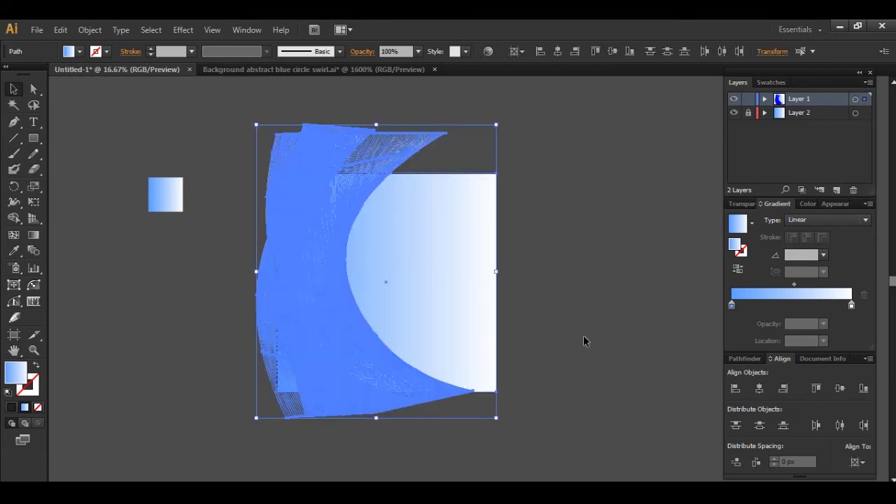
- Make a clipping mask from the square and swirl, and hide Layer 2's small gradient square
left_click(91, 30)
mouse_move(122, 418)
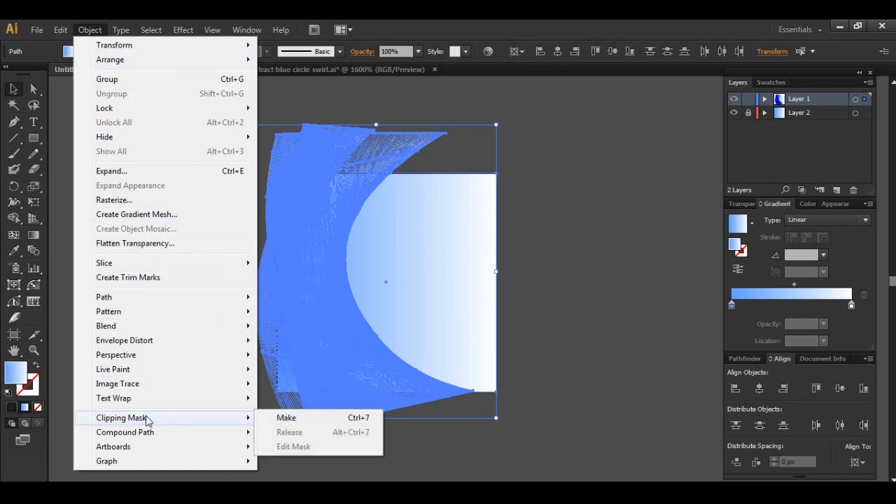
left_click(287, 418)
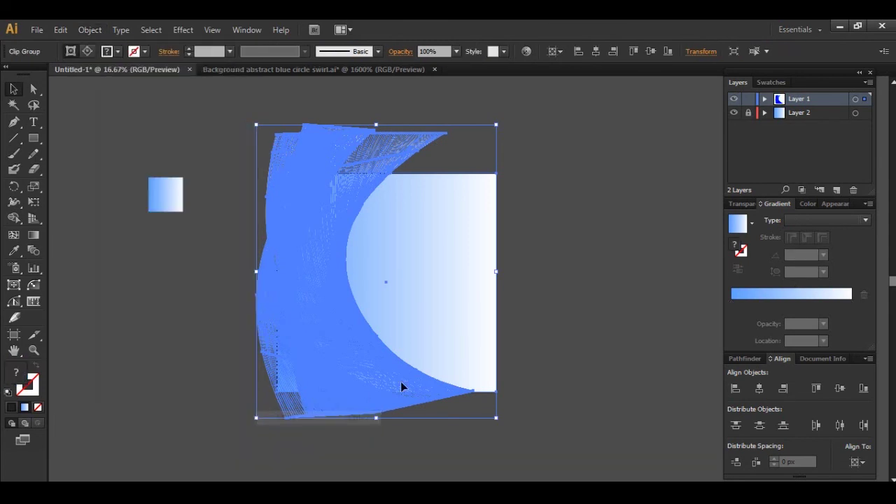
left_click(536, 311)
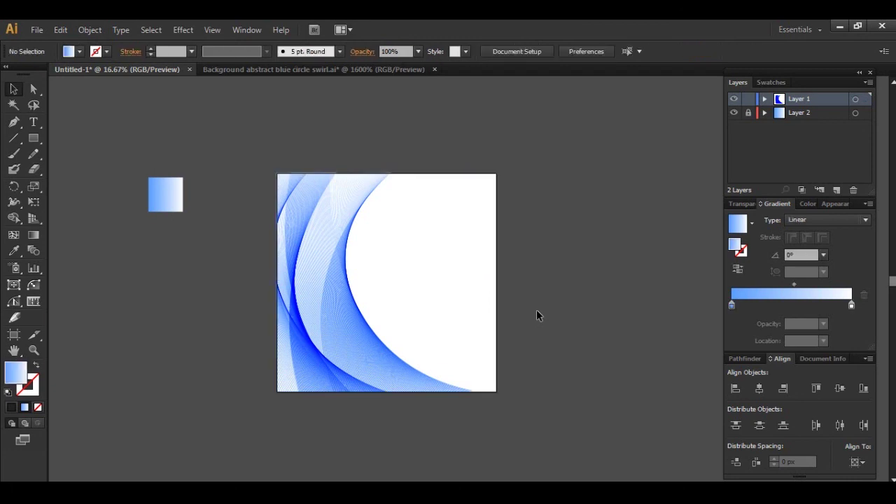
left_click(734, 112)
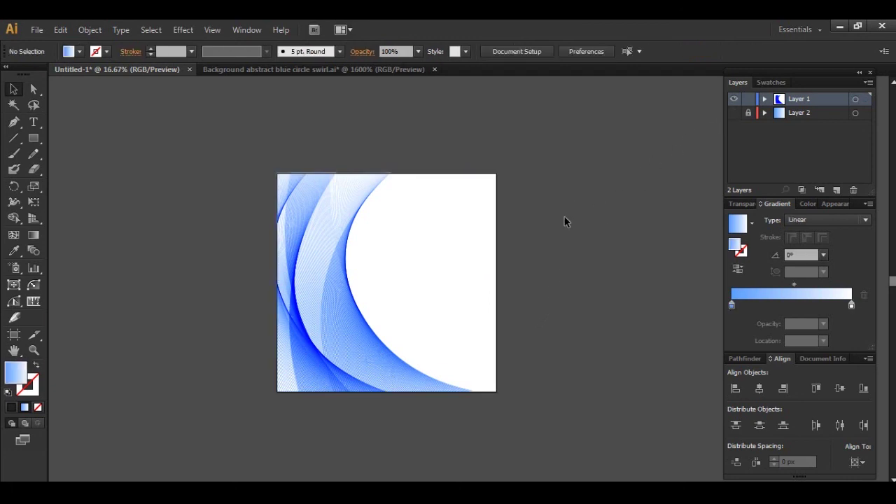